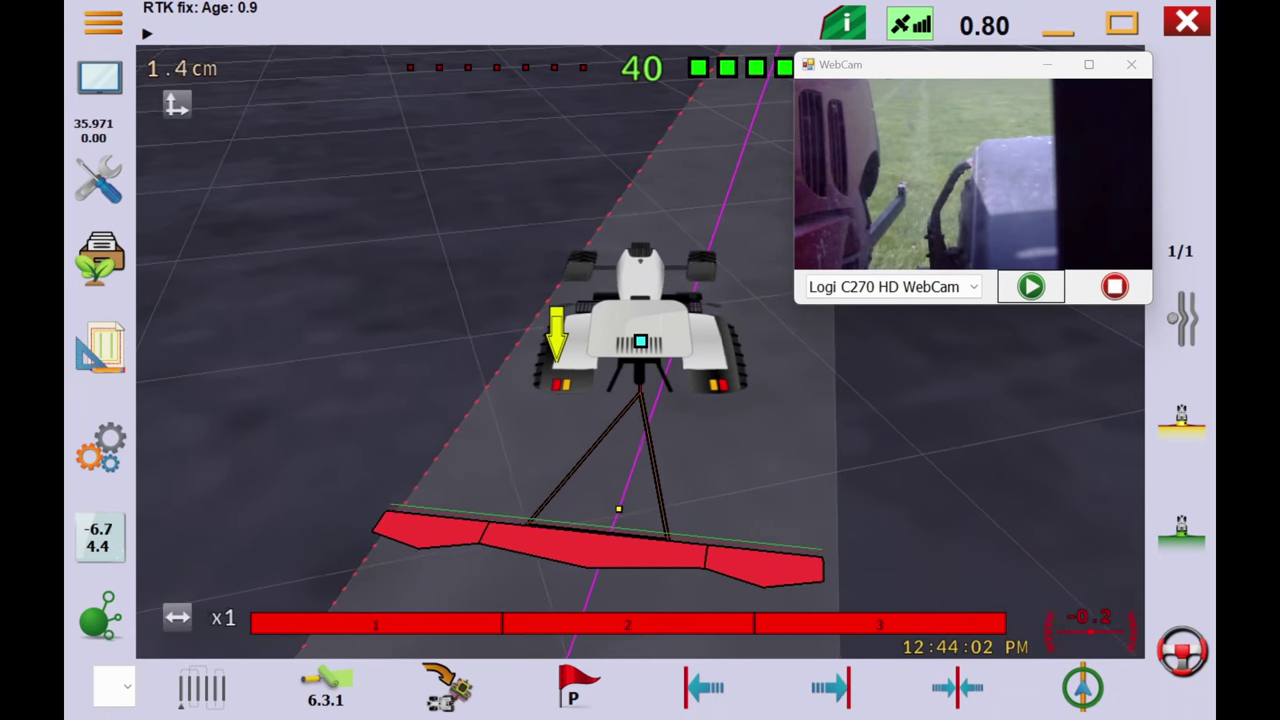
# Show the Auto Steer steering sensor tab (WAS Zero 0.03, Counts 110, Ackermann 100) over the map
pyautogui.click(99, 537)
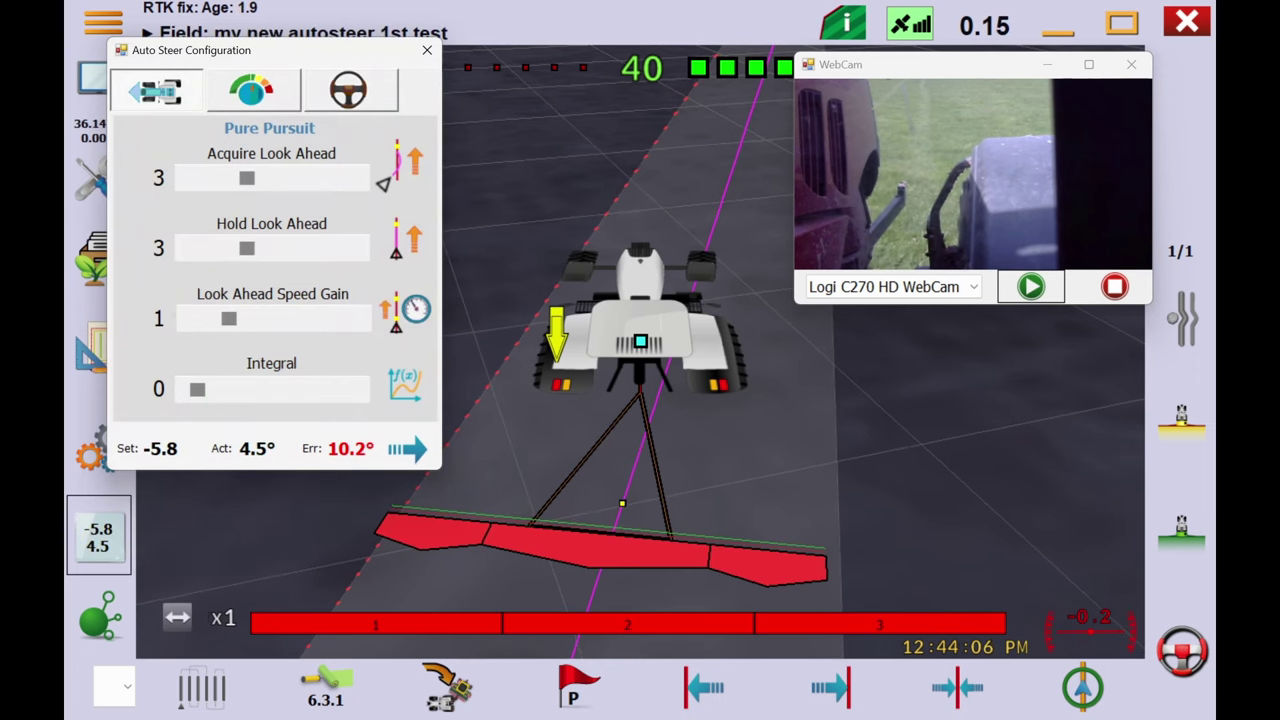
pyautogui.click(266, 89)
pyautogui.click(349, 90)
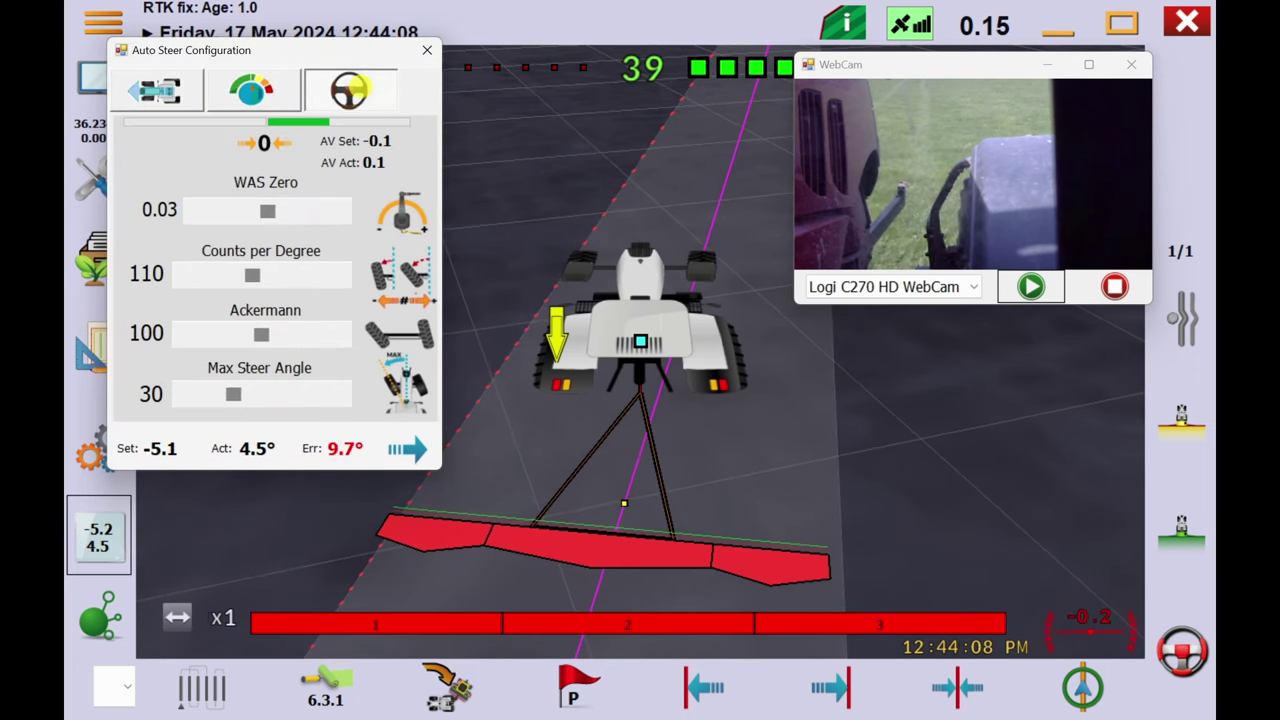
pyautogui.moveTo(335, 50); pyautogui.dragTo(375, 226)
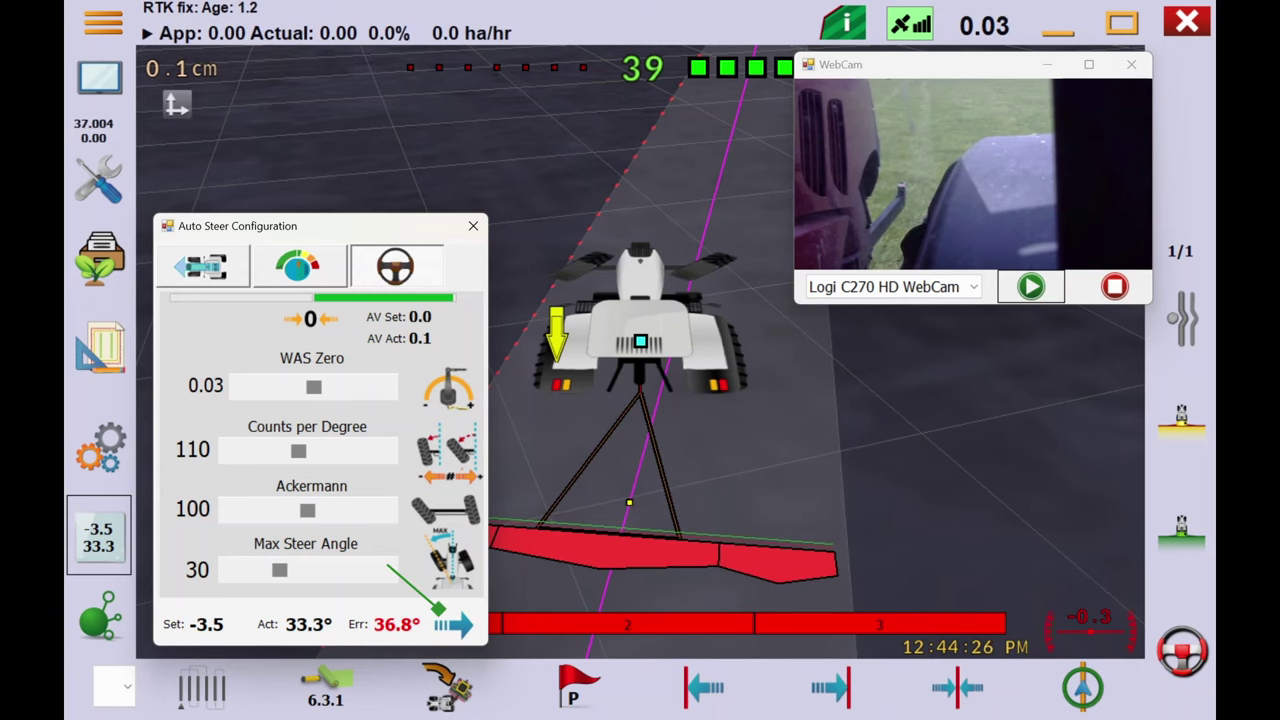
# Expand the Auto Steer dialog to reveal Cytron motor driver, Single A2D, X IMU axis, Switch enable
pyautogui.click(452, 624)
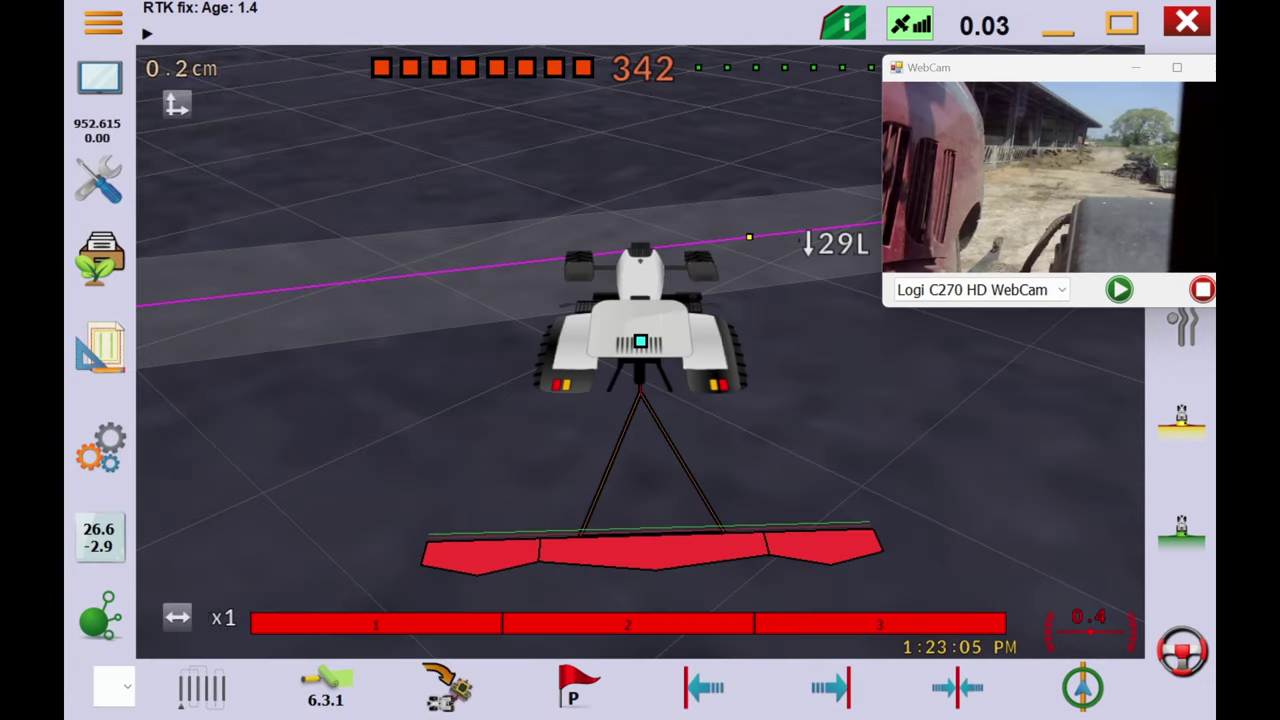
# Zero the IMU roll in vehicle Configuration, recording a 0.40 offset, and save
pyautogui.click(98, 445)
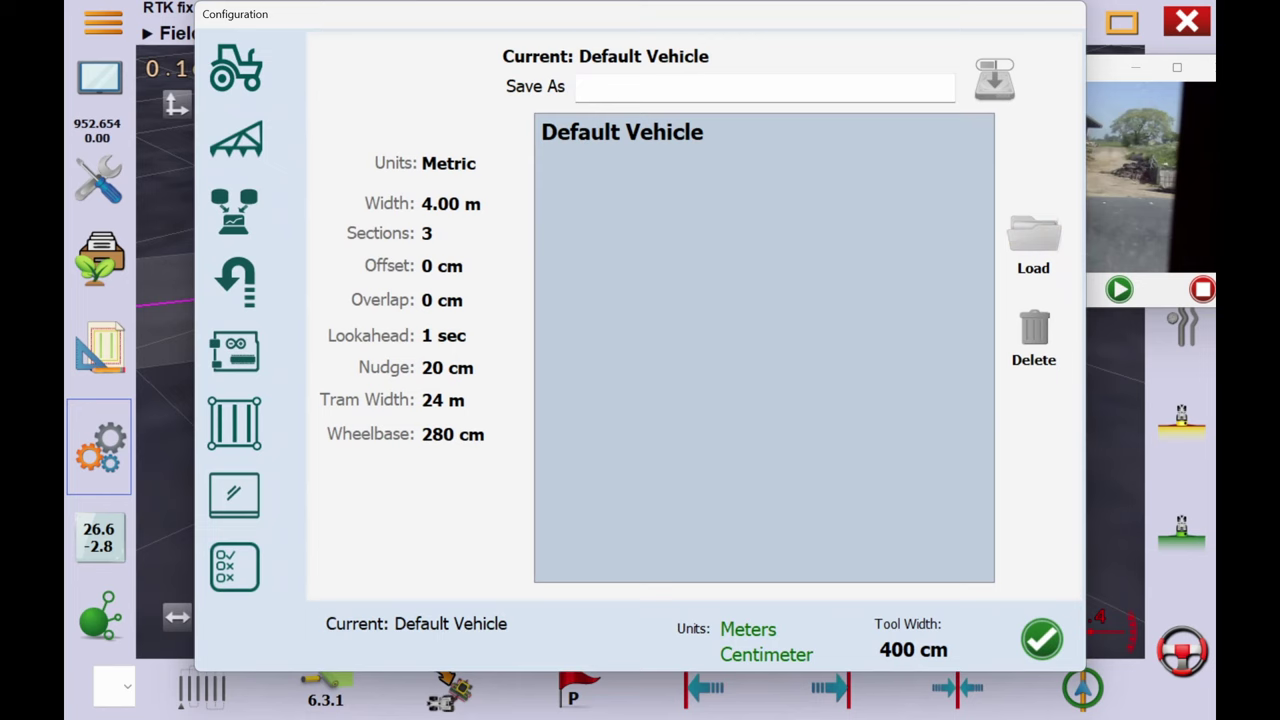
pyautogui.click(234, 210)
pyautogui.click(252, 349)
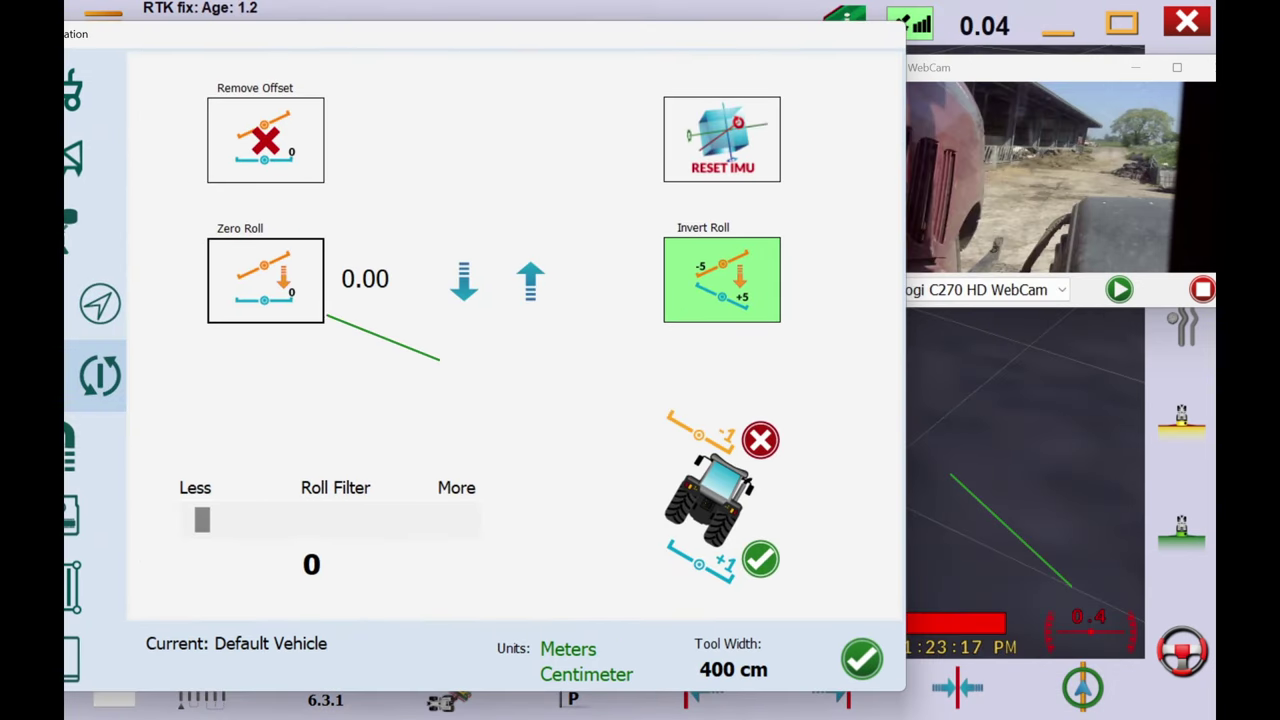
pyautogui.click(283, 262)
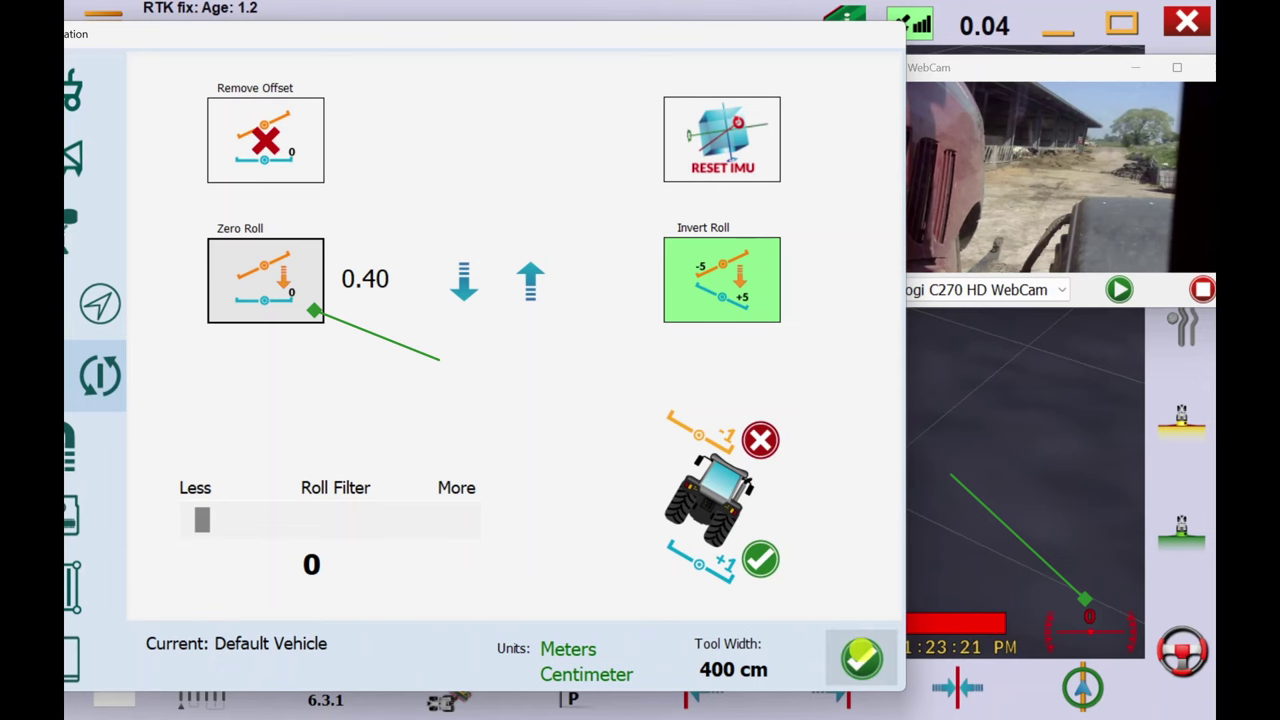
pyautogui.click(862, 658)
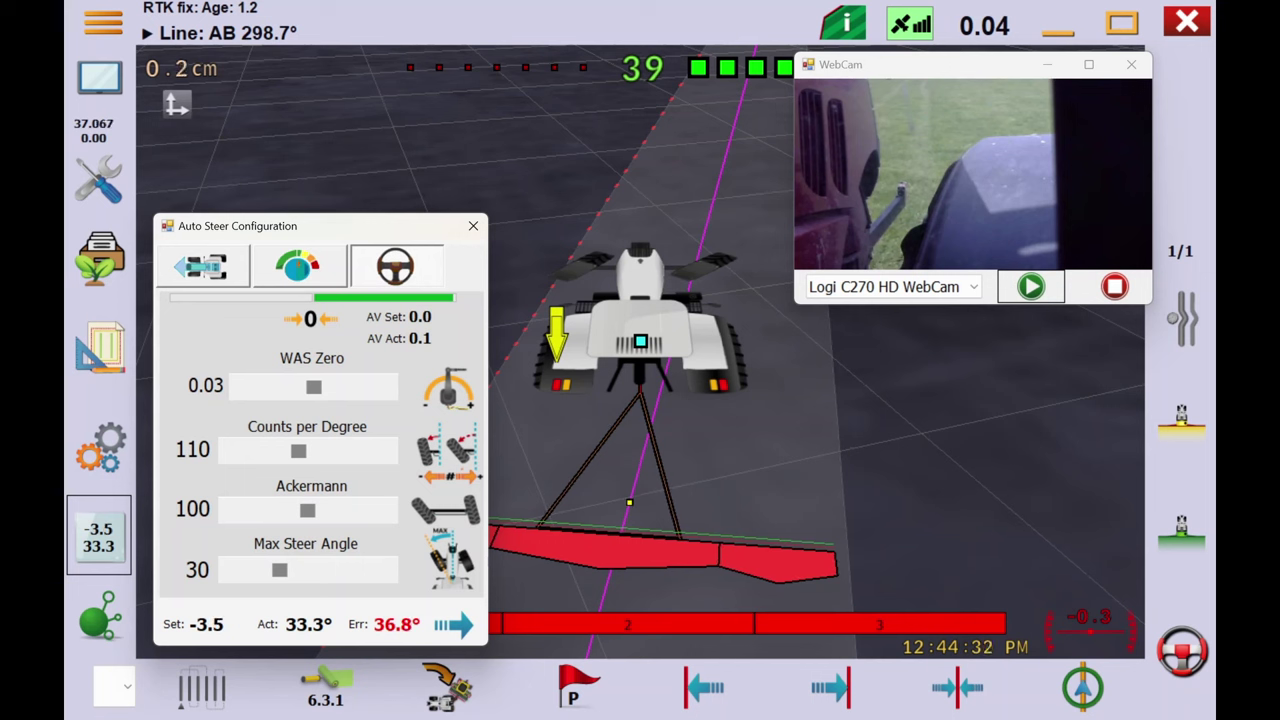
# Adjust the Counts per Degree slider from 110 up to 156
pyautogui.moveTo(351, 440); pyautogui.dragTo(357, 457)
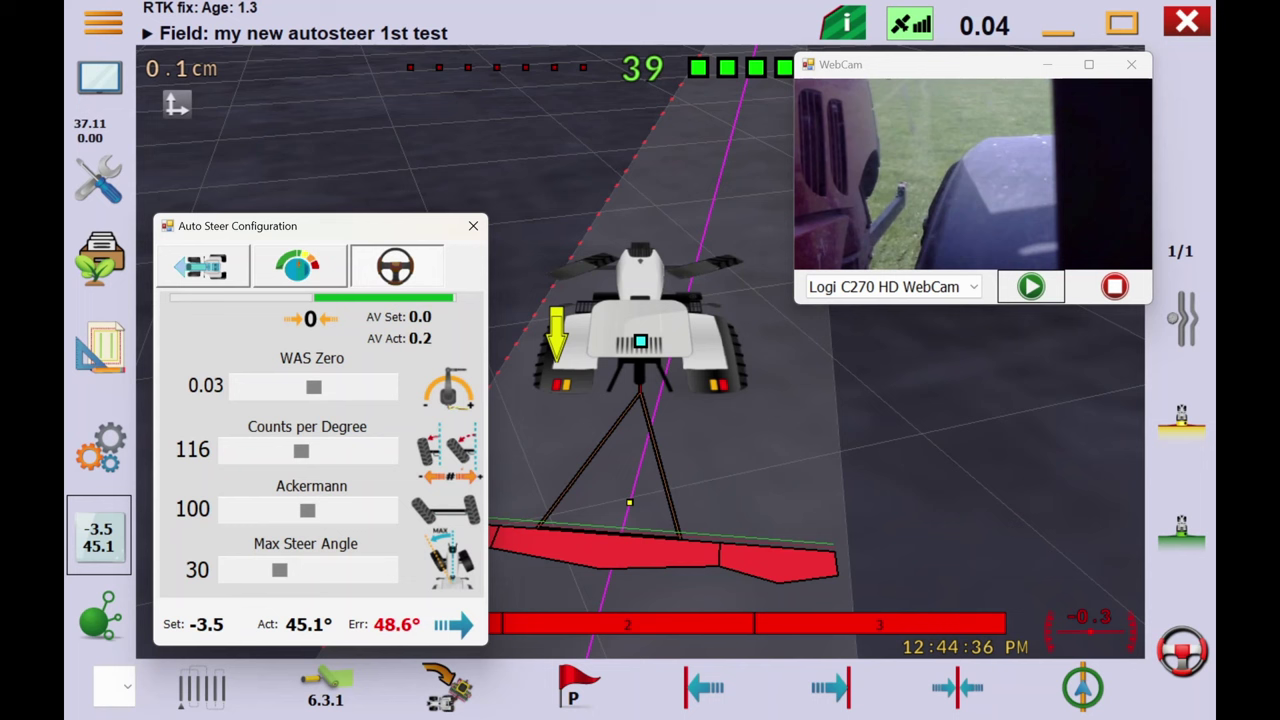
pyautogui.moveTo(251, 452); pyautogui.dragTo(249, 452)
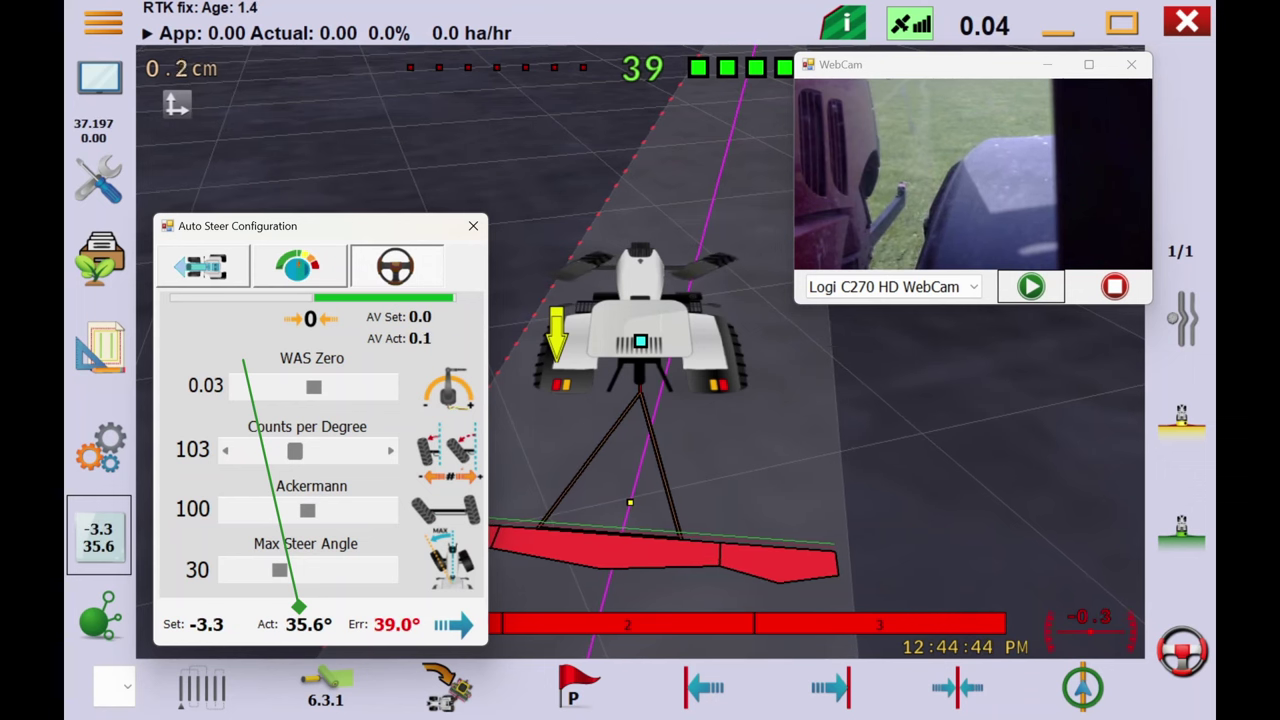
pyautogui.moveTo(359, 455); pyautogui.dragTo(371, 449)
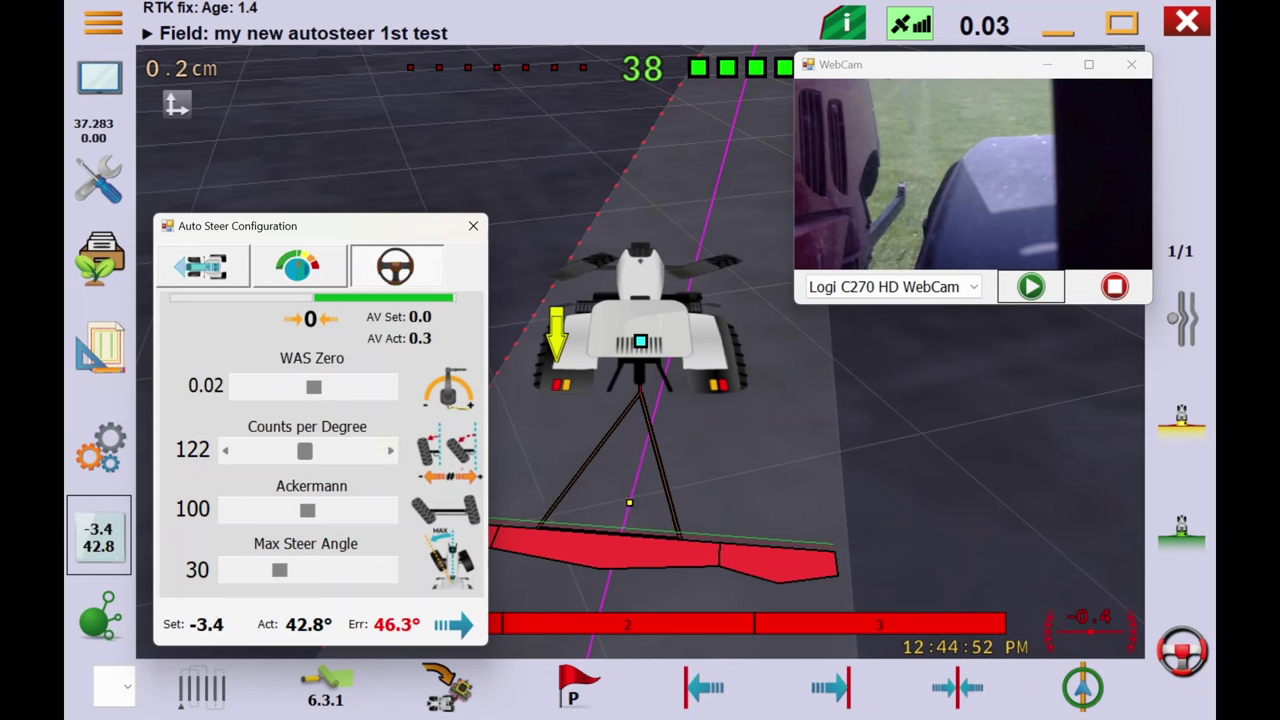
pyautogui.moveTo(357, 451); pyautogui.dragTo(381, 450)
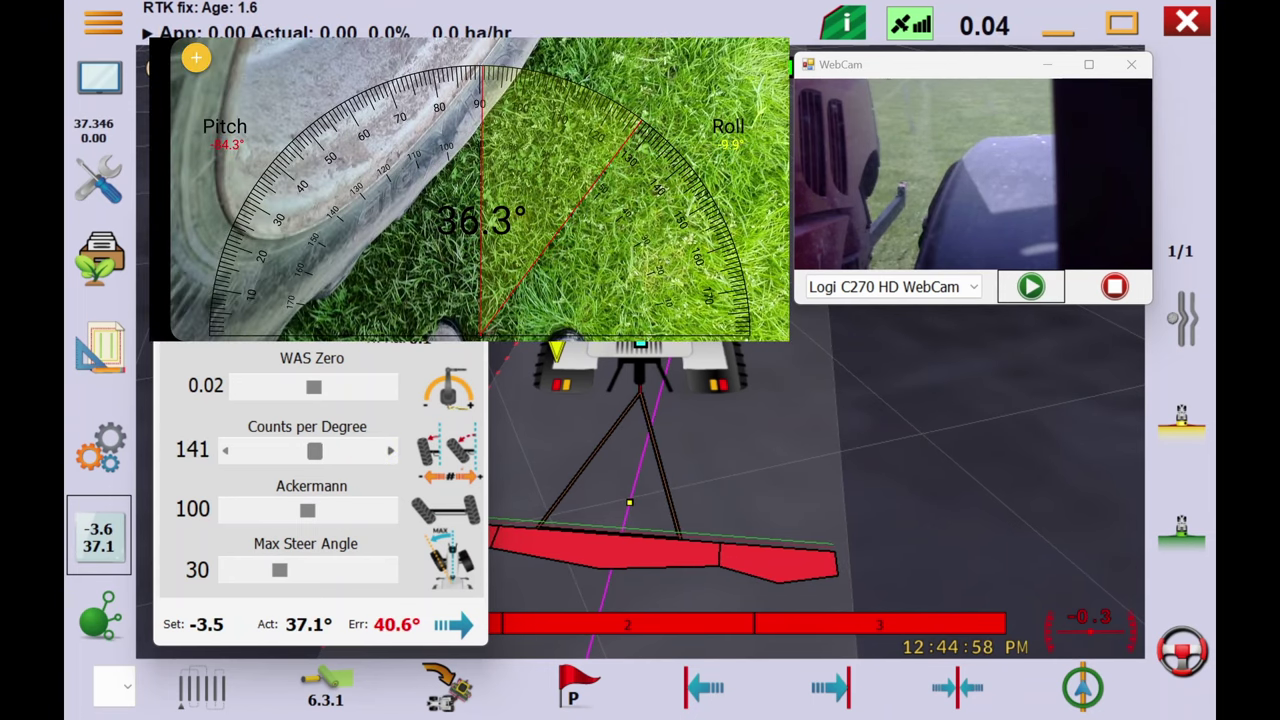
pyautogui.moveTo(367, 453); pyautogui.dragTo(375, 437)
pyautogui.click(366, 451)
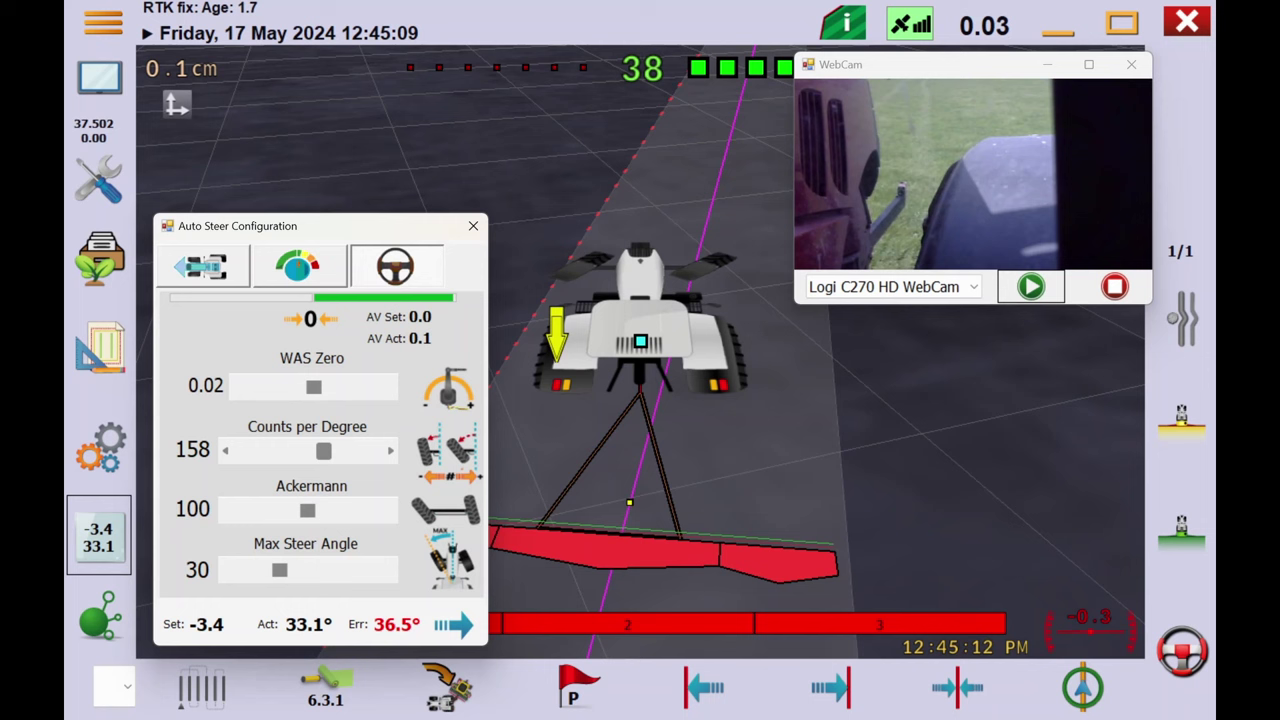
pyautogui.click(390, 450)
pyautogui.click(390, 450)
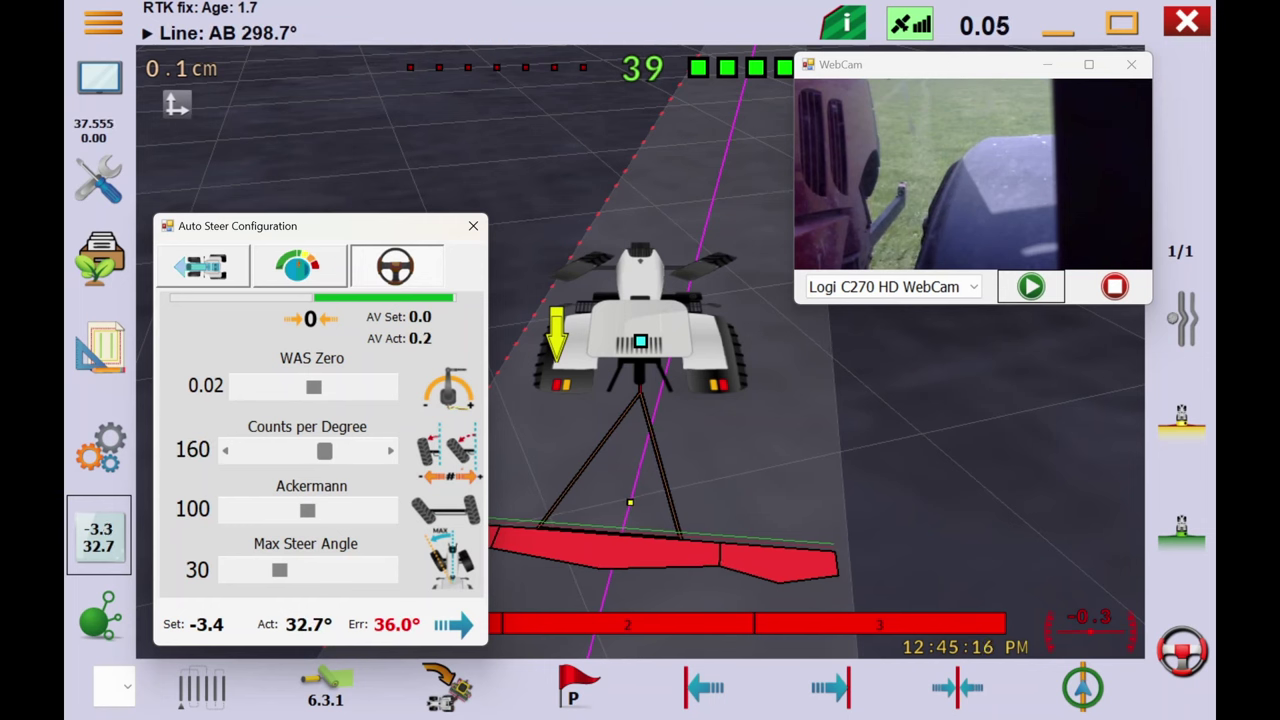
pyautogui.click(289, 449)
pyautogui.click(289, 449)
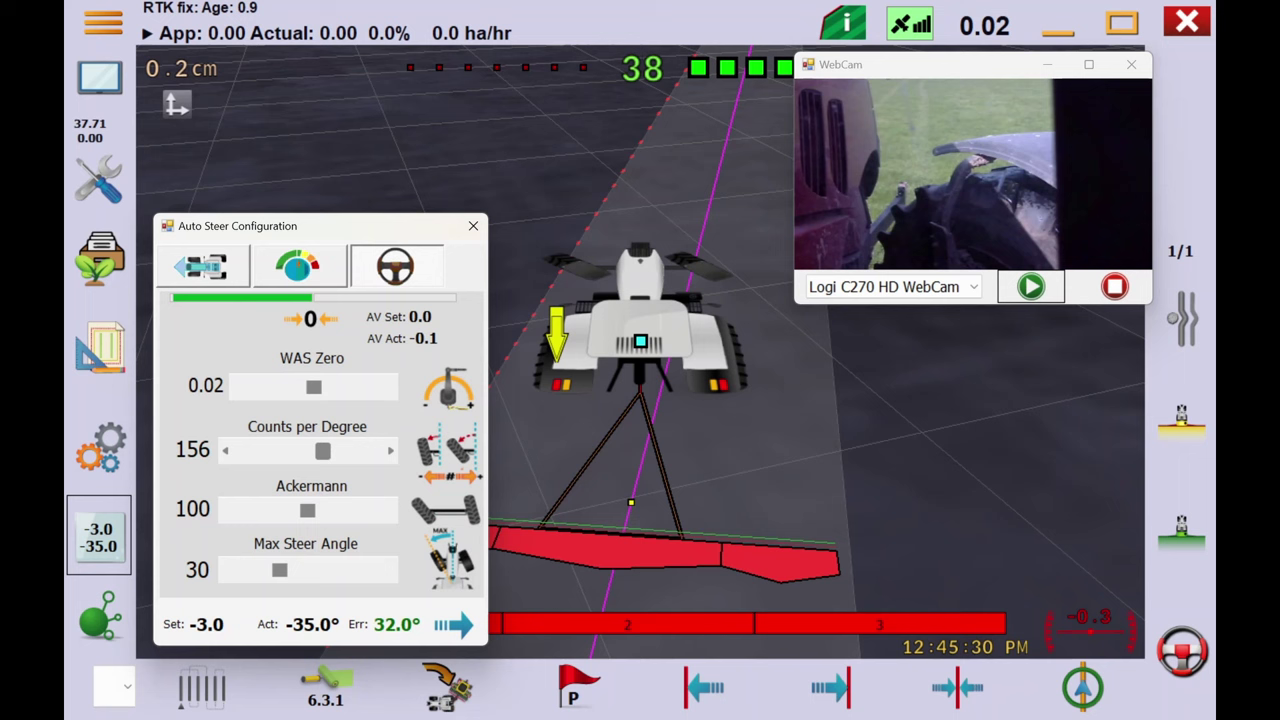
# Lower Ackermann from 100 to 92, then bring it back up to 95
pyautogui.click(251, 513)
pyautogui.click(229, 509)
pyautogui.click(257, 509)
pyautogui.click(260, 510)
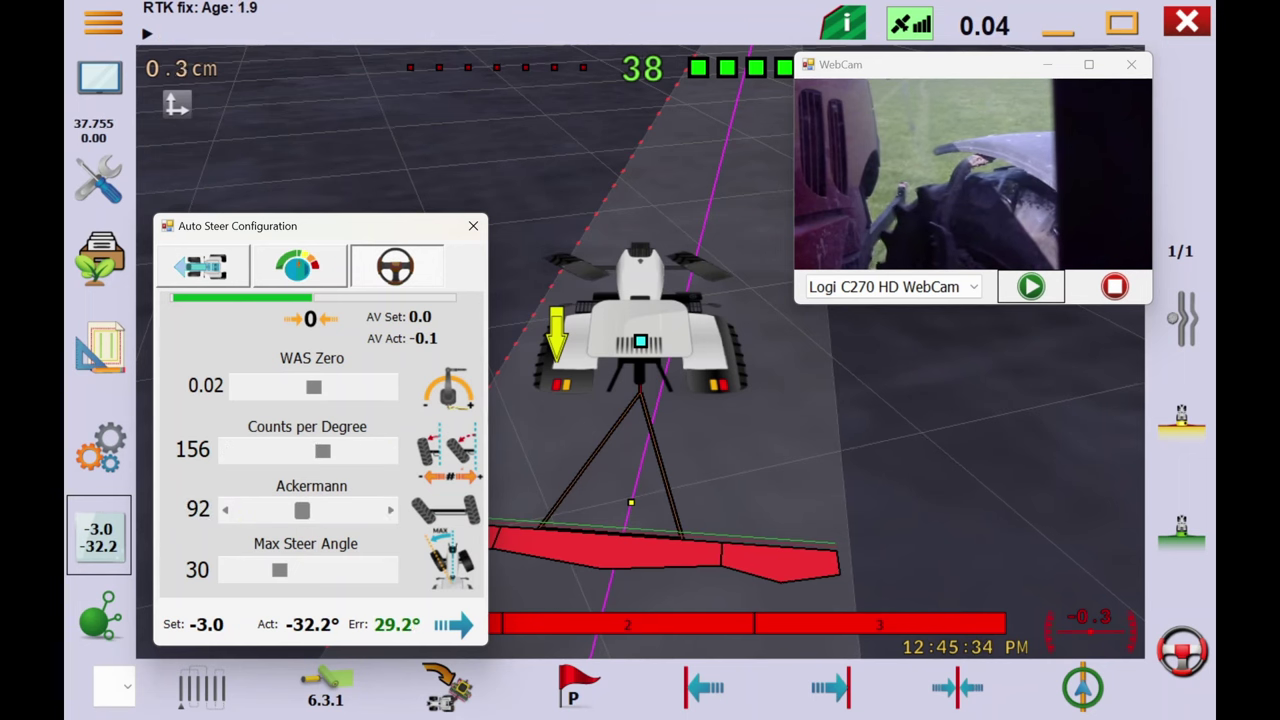
pyautogui.click(363, 498)
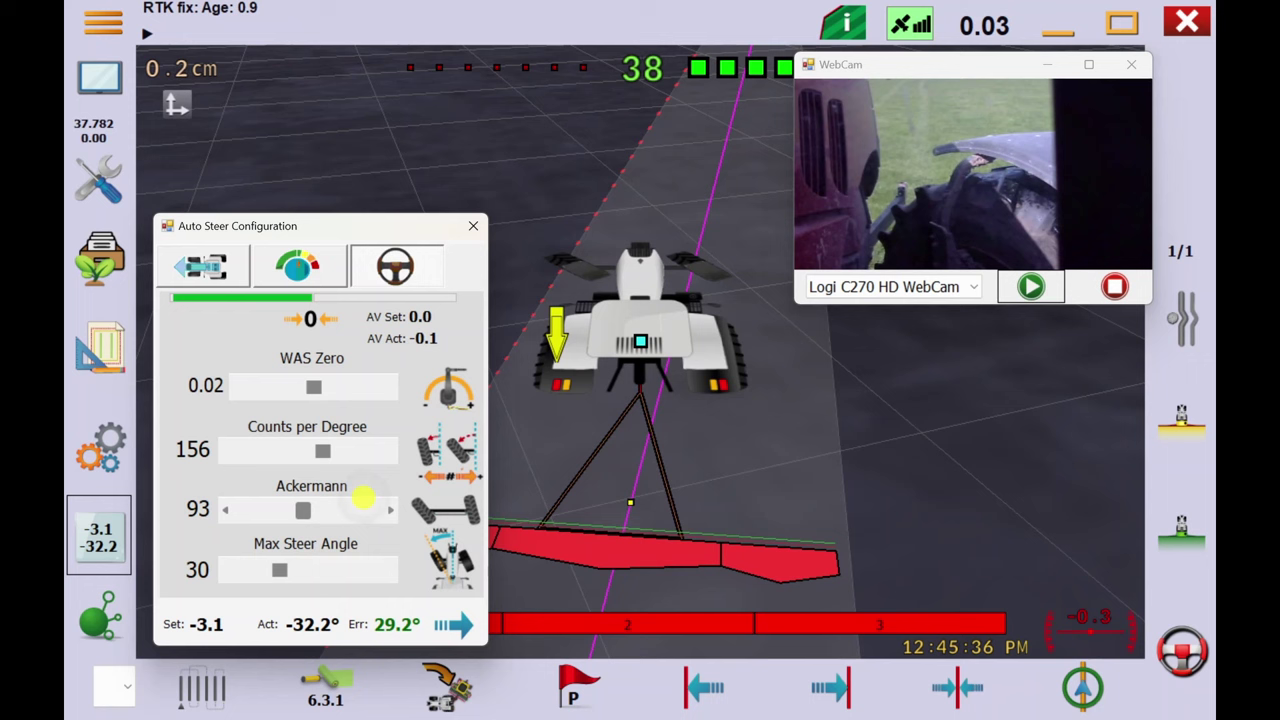
pyautogui.click(363, 498)
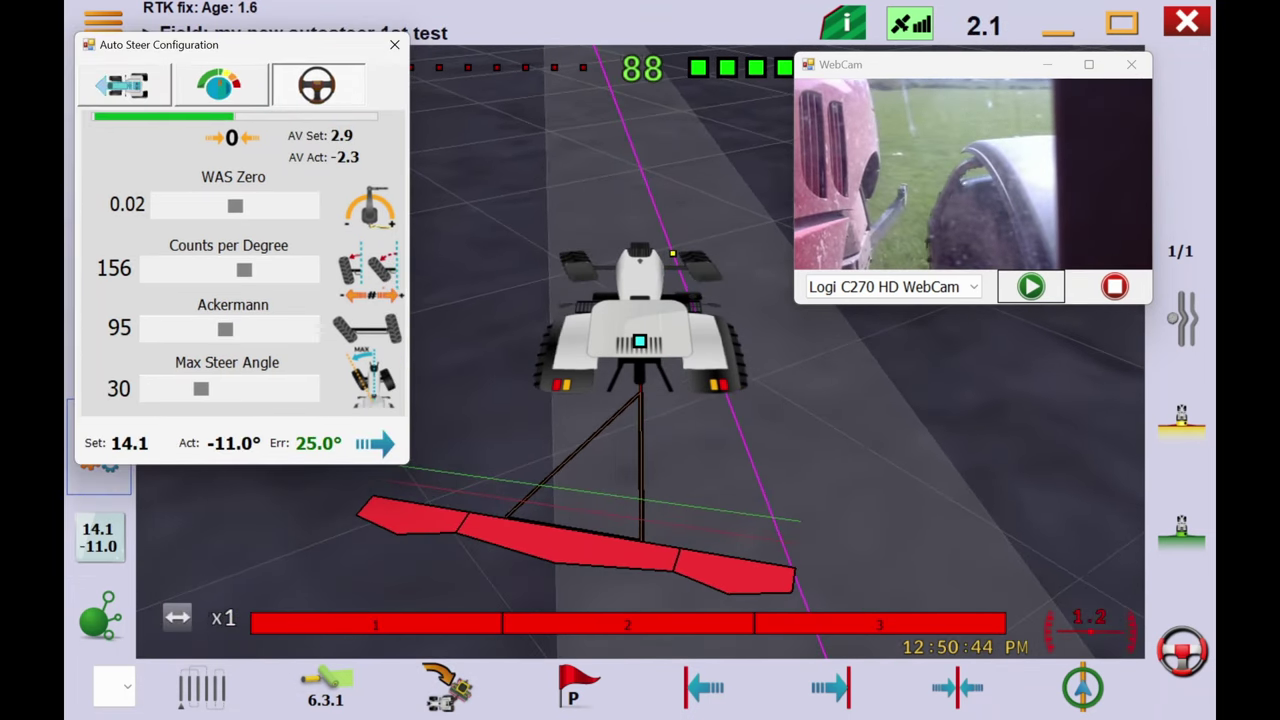
# Expand the Auto Steer dialog and switch on the steer motor test, leaving WAS Zero at -1.13
pyautogui.click(374, 443)
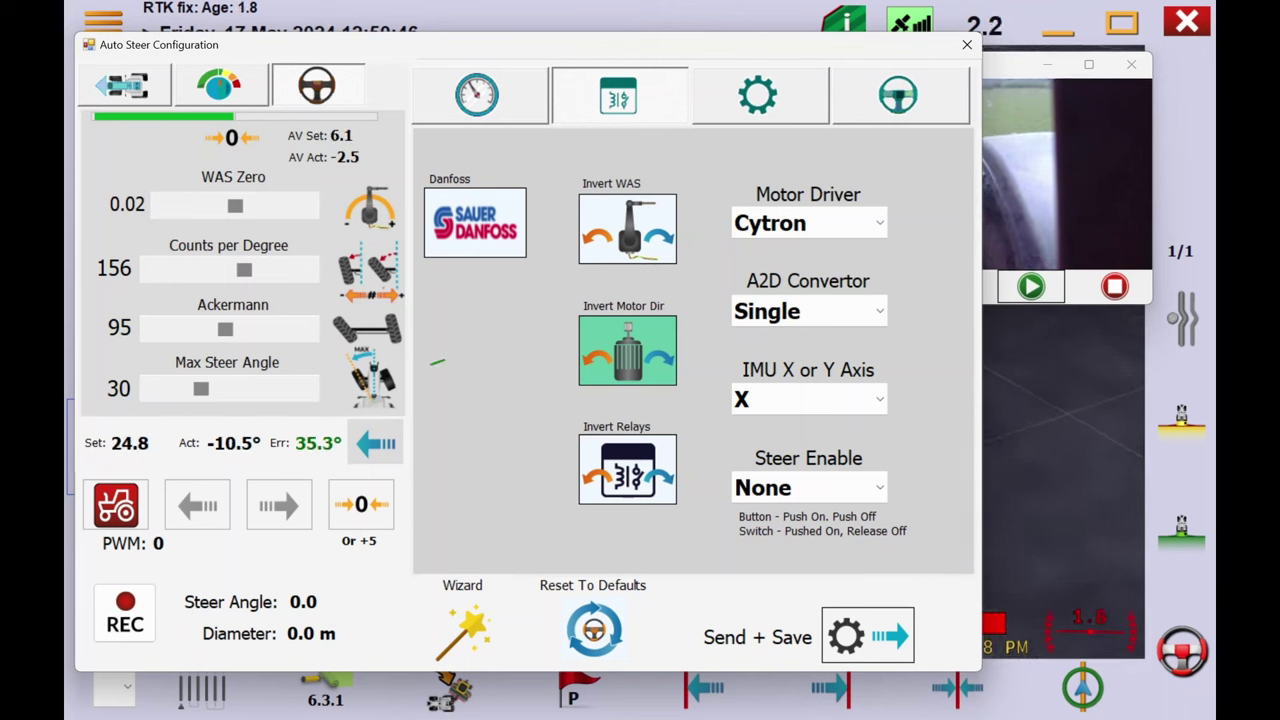
pyautogui.click(116, 505)
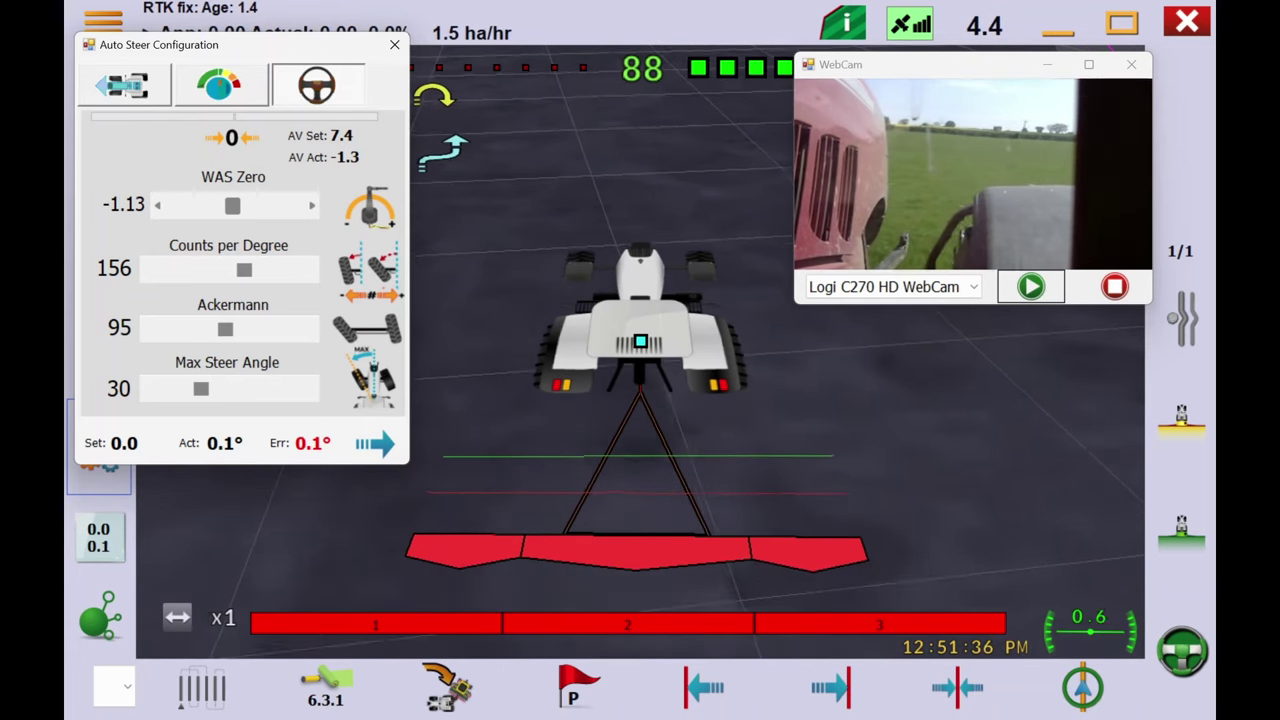
# Sweep WAS Zero down to -1.92, then back up past zero to 0.26
pyautogui.click(183, 203)
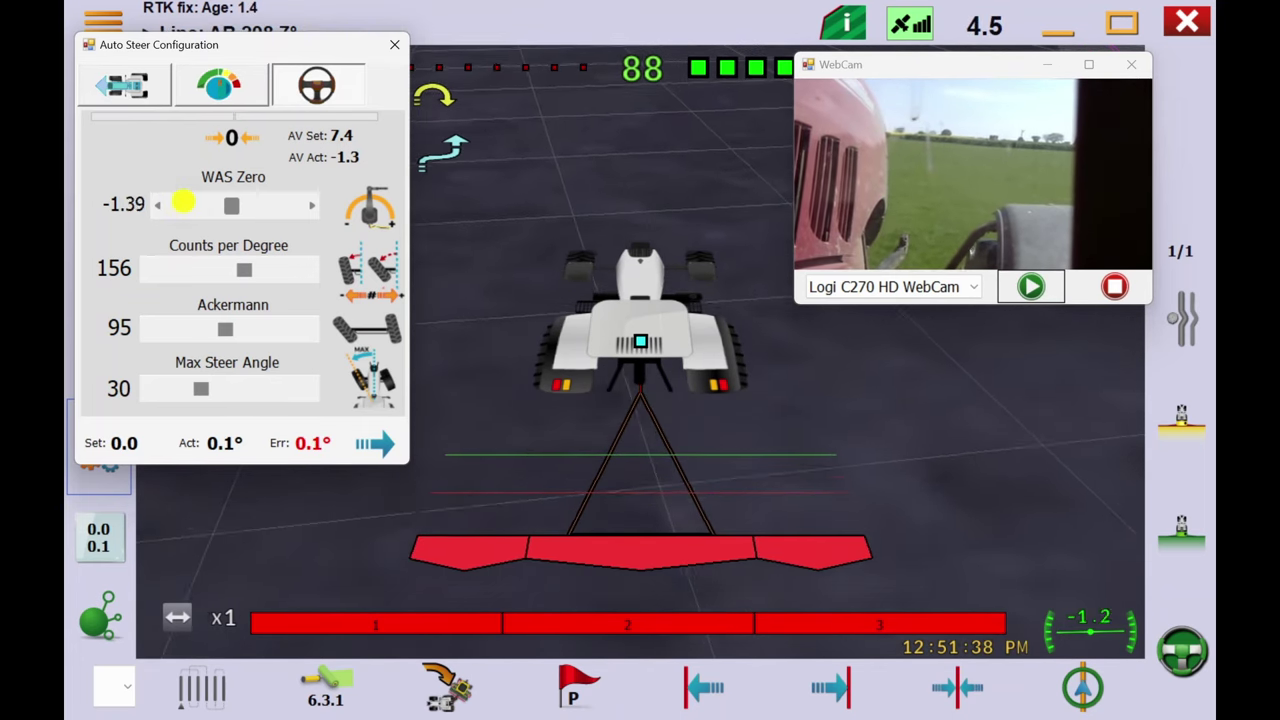
pyautogui.click(183, 203)
pyautogui.click(180, 200)
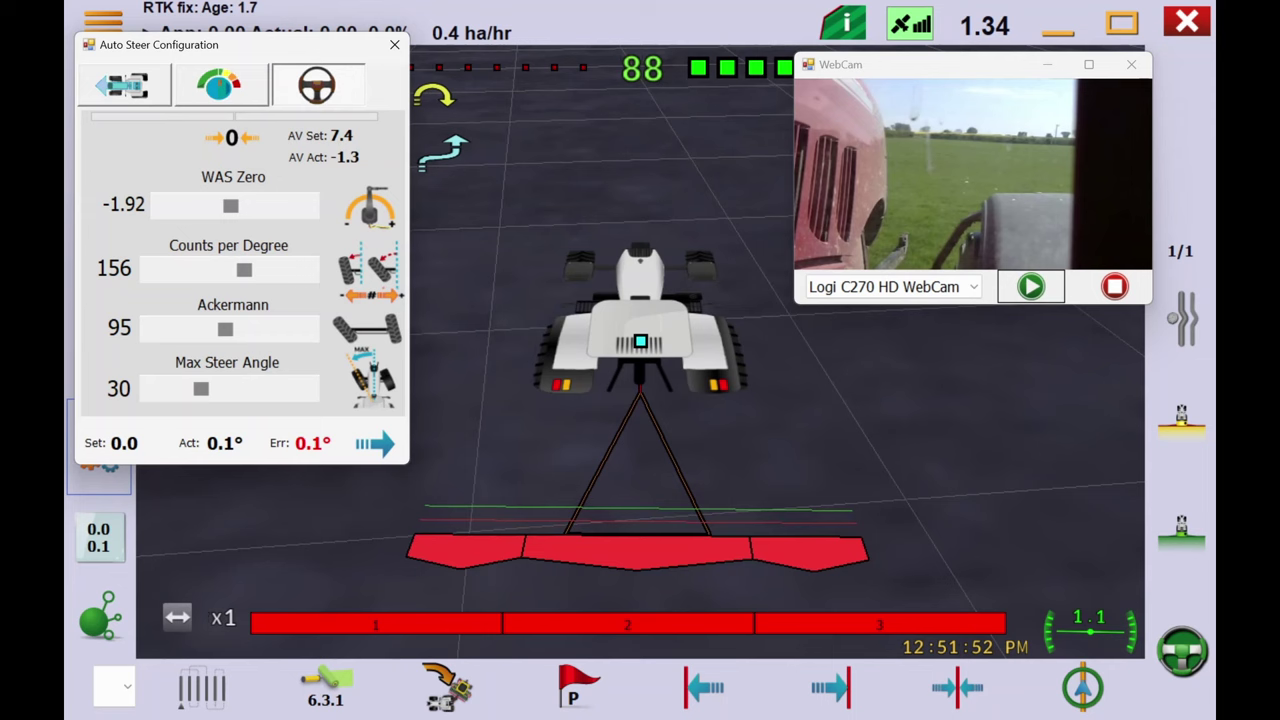
pyautogui.click(268, 204)
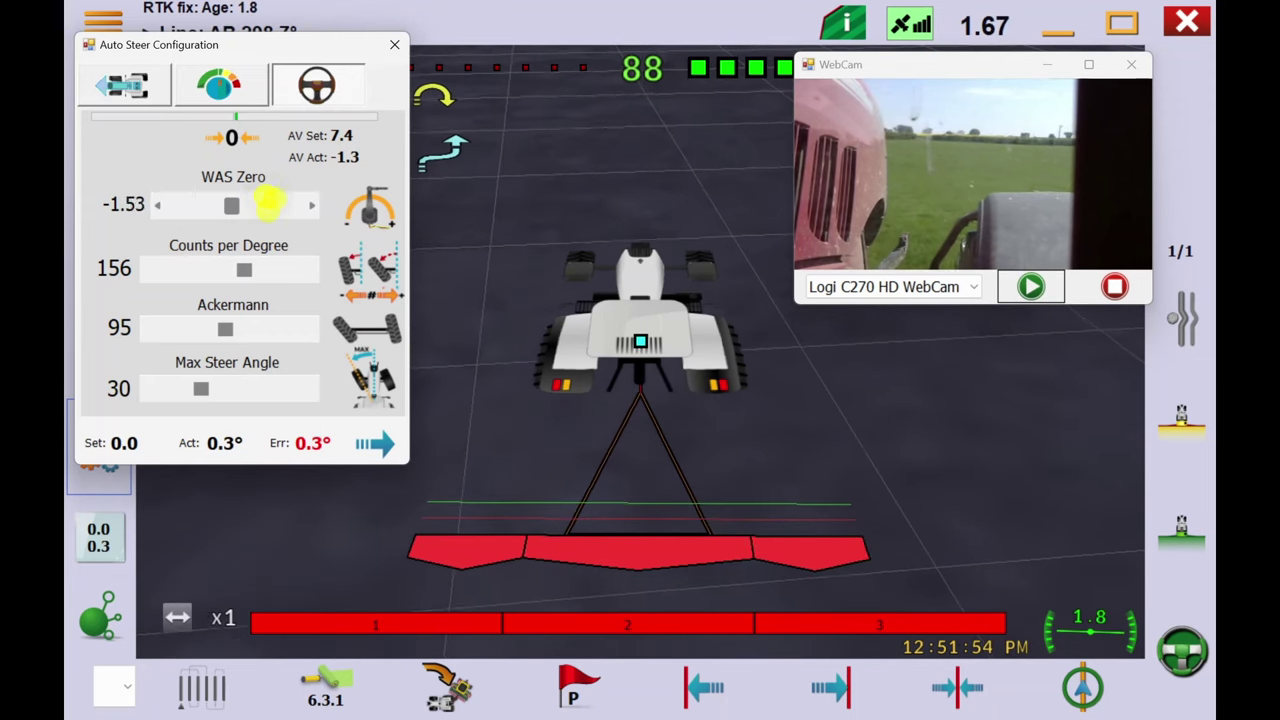
pyautogui.click(268, 204)
pyautogui.click(268, 202)
pyautogui.click(270, 200)
pyautogui.click(278, 197)
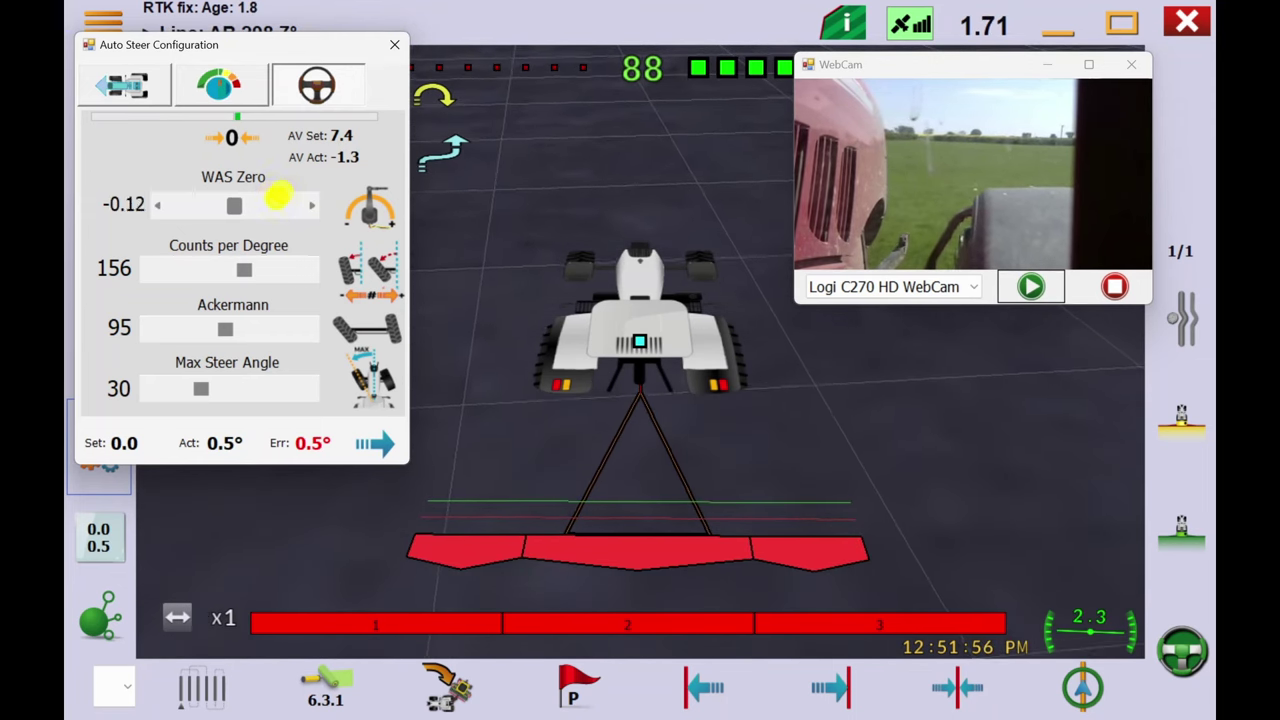
pyautogui.click(278, 197)
pyautogui.click(278, 197)
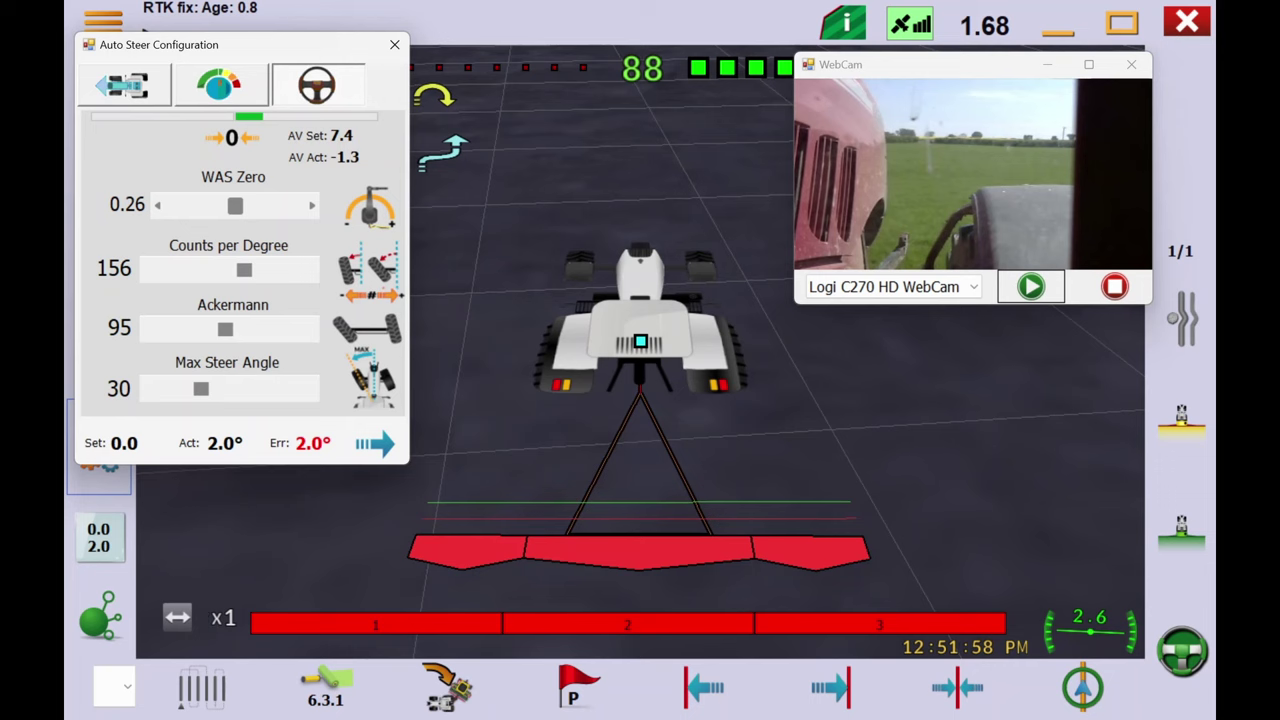
# Push WAS Zero up to 14.69, then drop it down to -18.92
pyautogui.click(234, 205)
pyautogui.moveTo(234, 205); pyautogui.dragTo(271, 197)
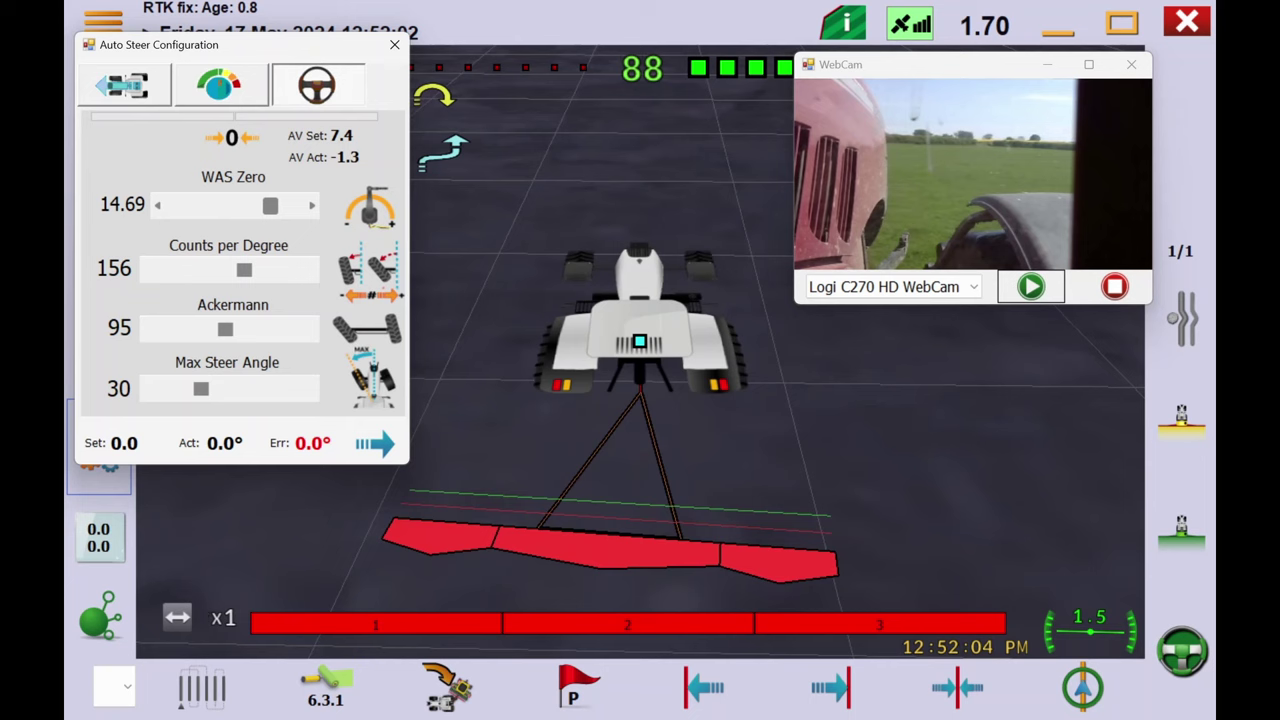
pyautogui.click(211, 189)
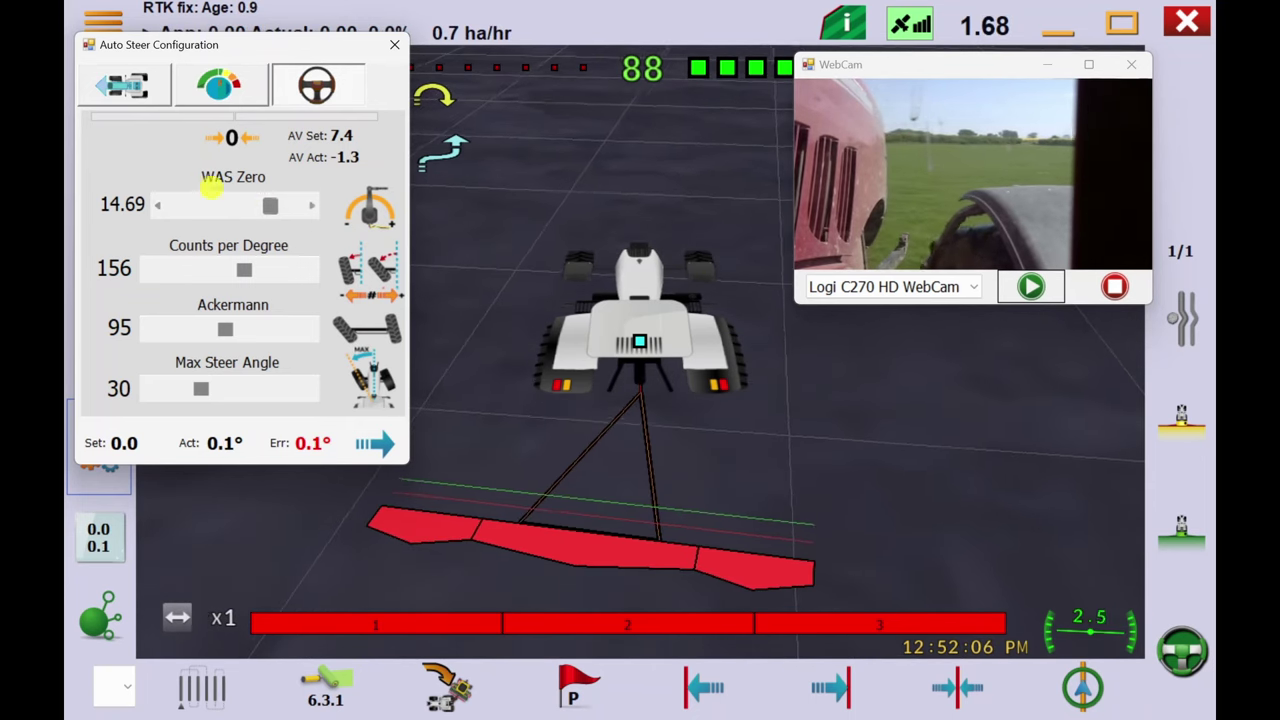
pyautogui.click(193, 177)
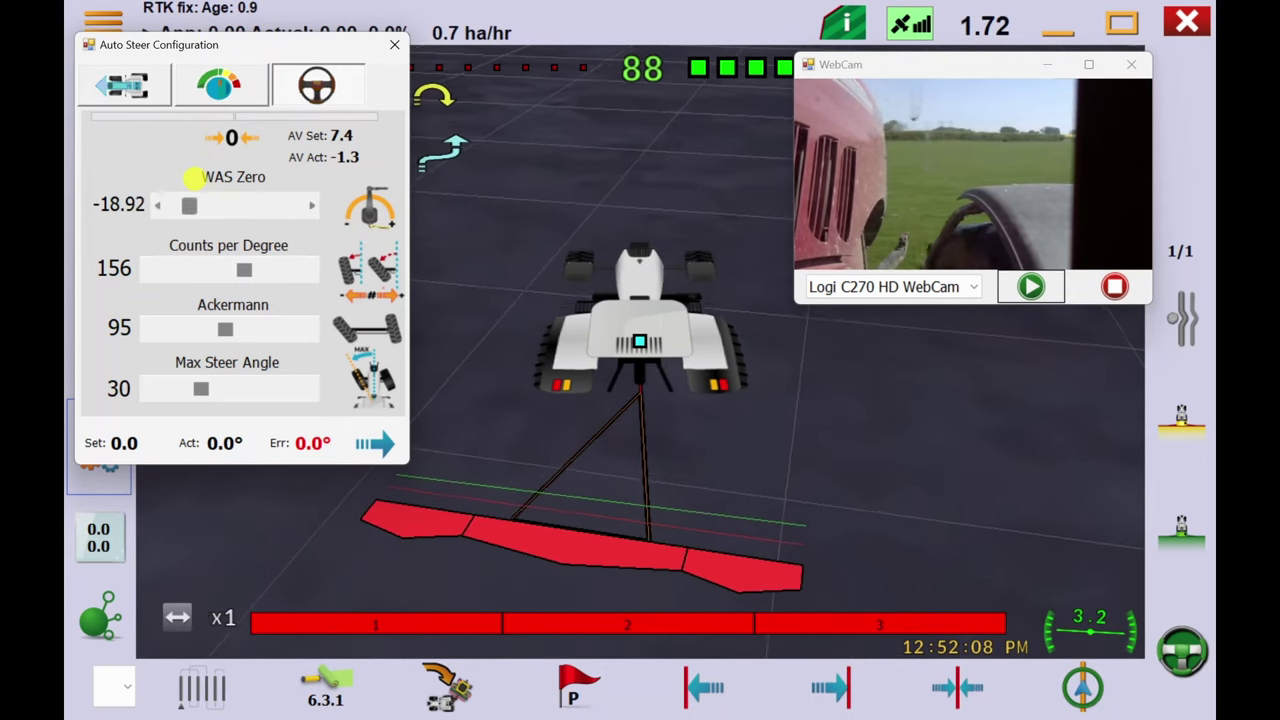